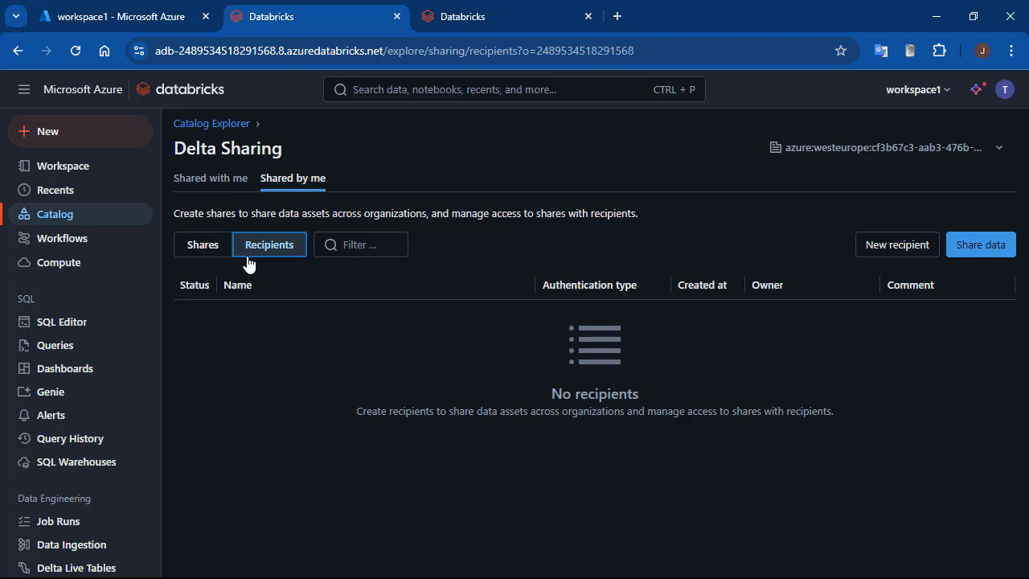
Start a new Databricks-type Delta Sharing recipient in workspace1 and name it my-eastus-metastore
left_click(894, 257)
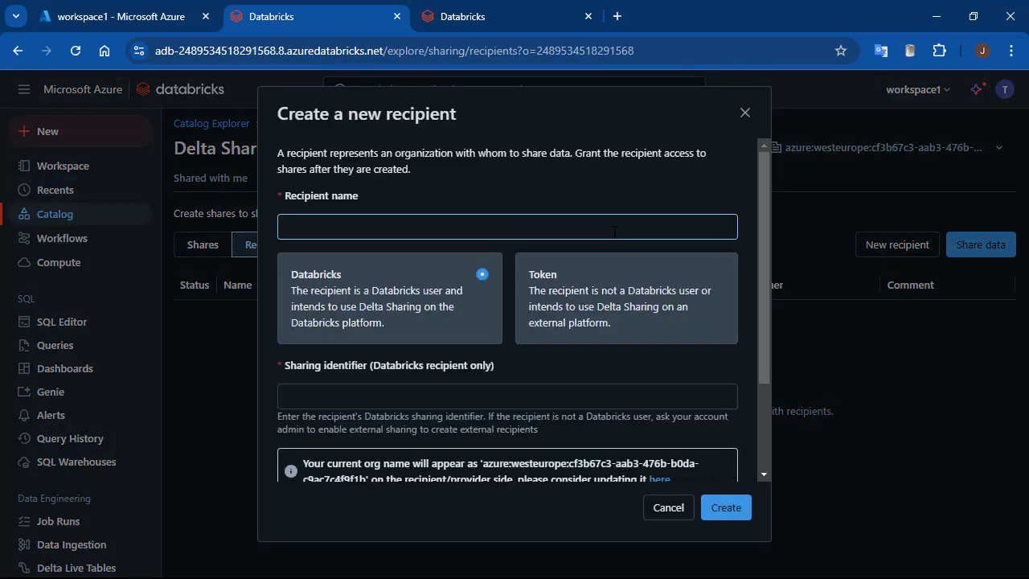
type("my-east")
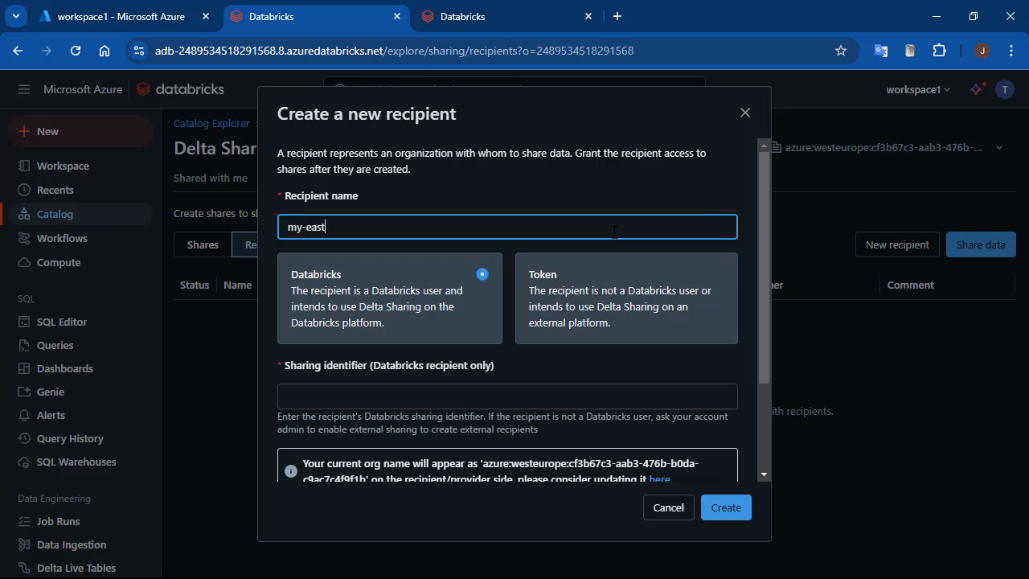
type("us-metastore")
left_click(417, 397)
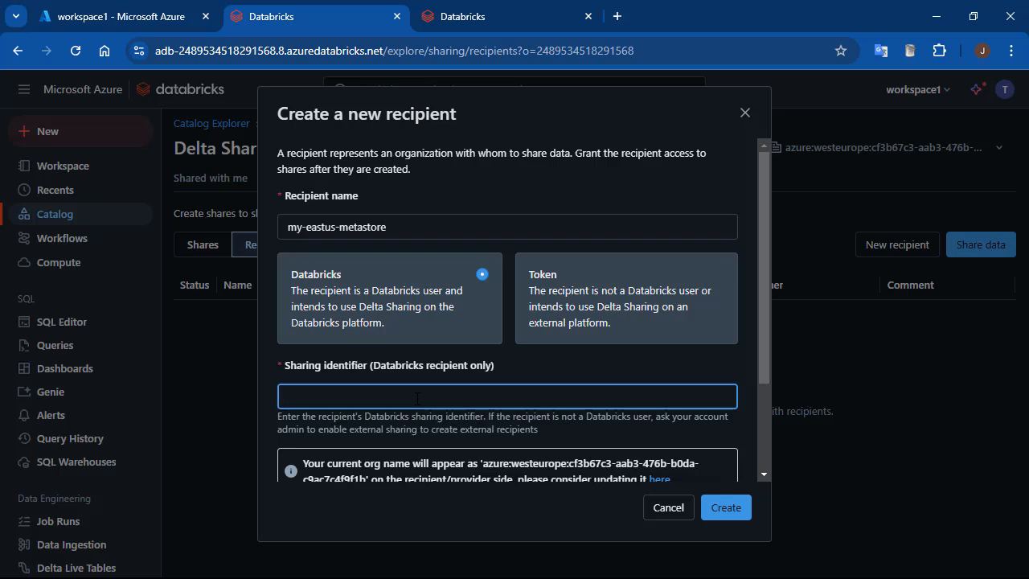
Copy the sharing identifier of workspace2's metastore from its Delta Sharing page
left_click(501, 16)
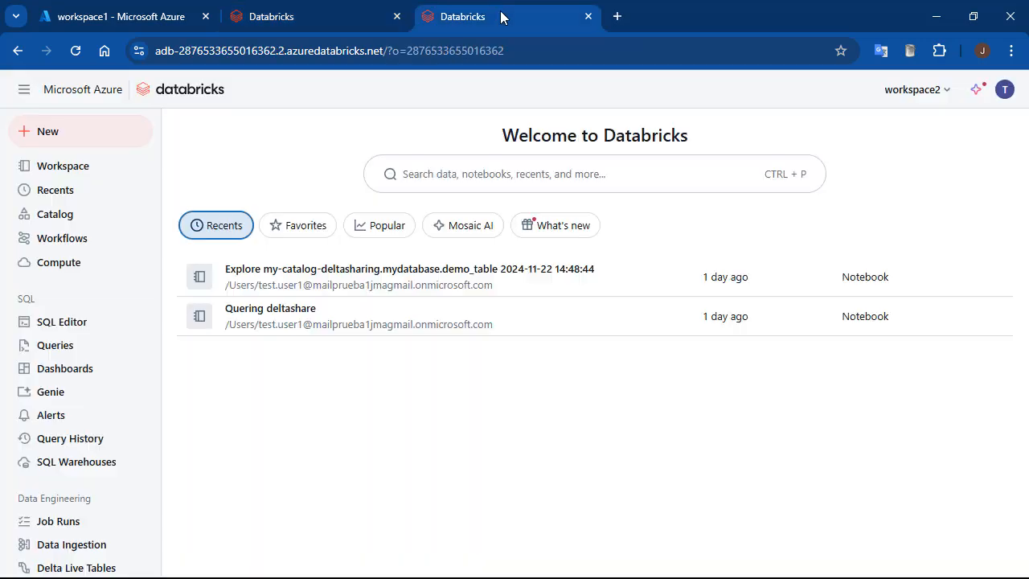
left_click(69, 221)
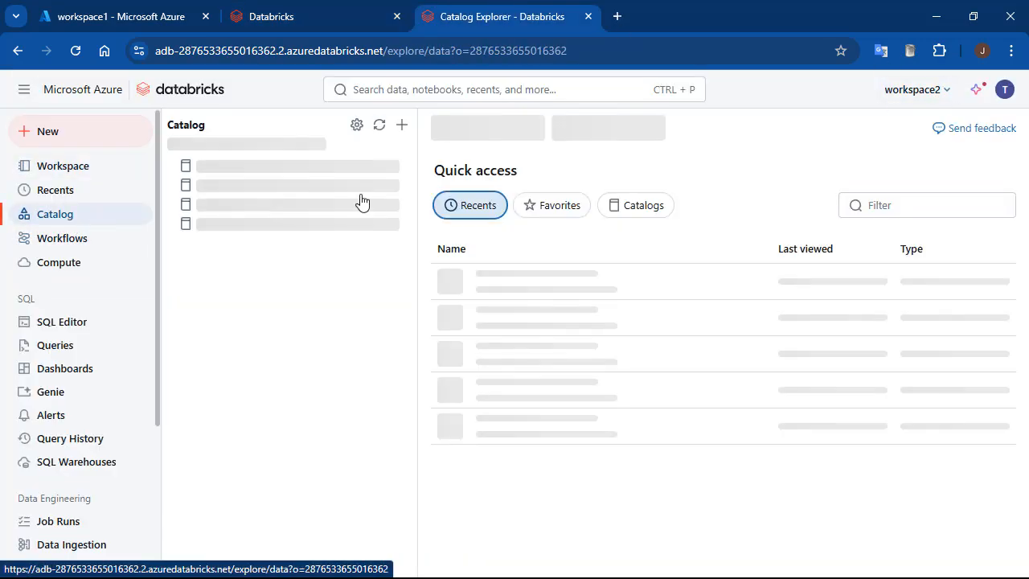
left_click(513, 137)
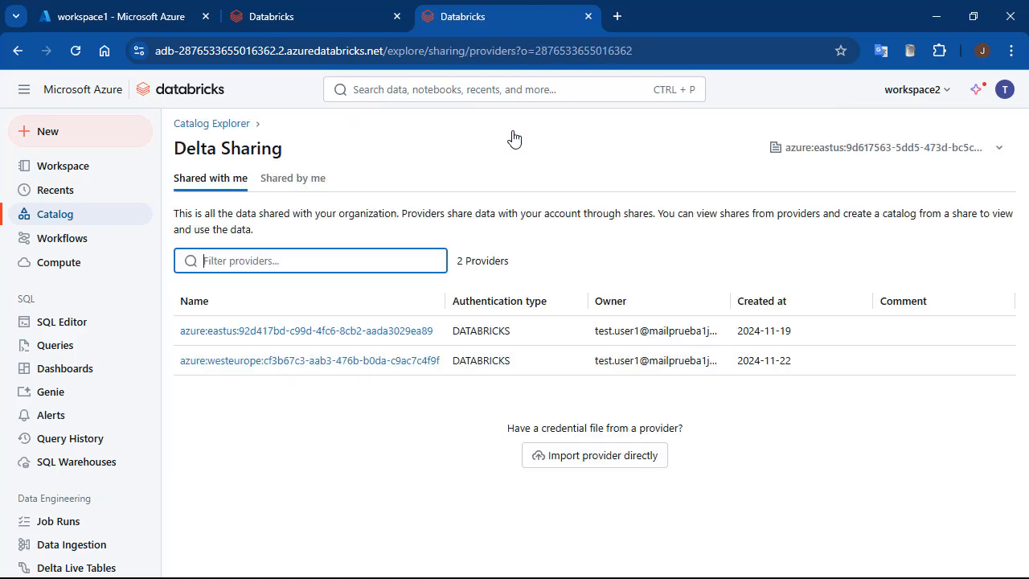
left_click(999, 151)
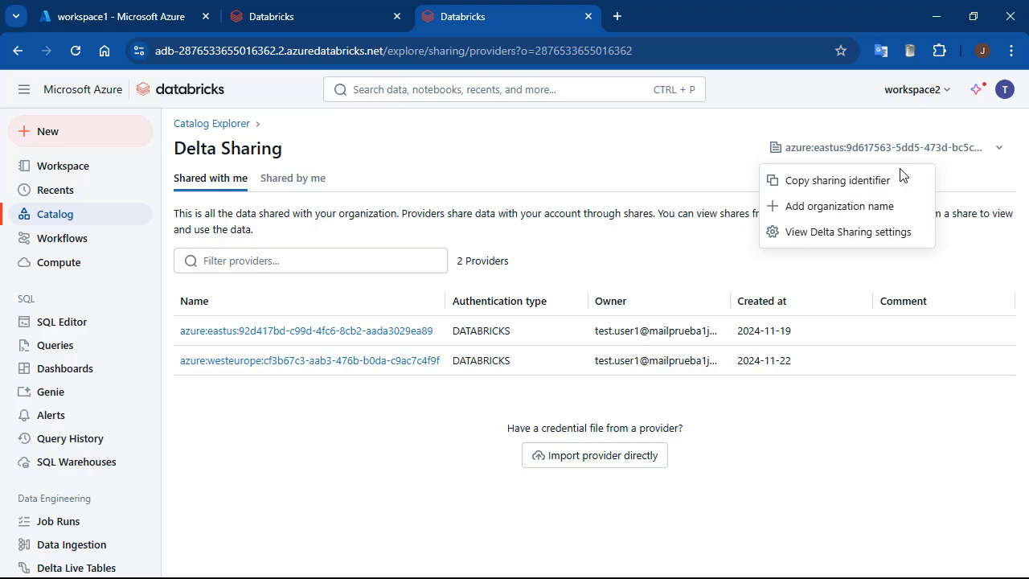
left_click(852, 183)
Back in workspace1, paste the copied sharing identifier into the new recipient and create it
left_click(299, 19)
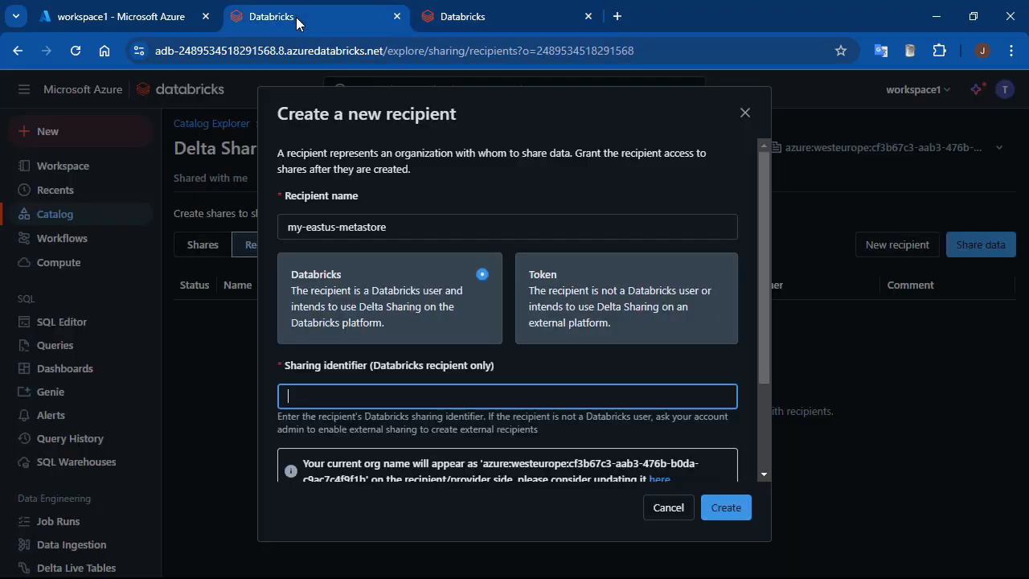
key("ctrl+v")
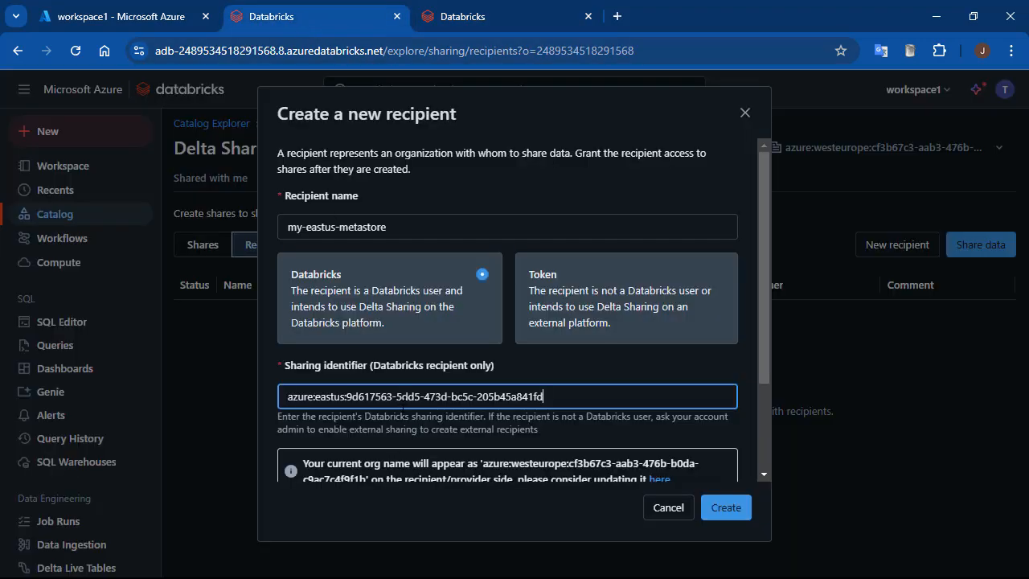
left_click(726, 513)
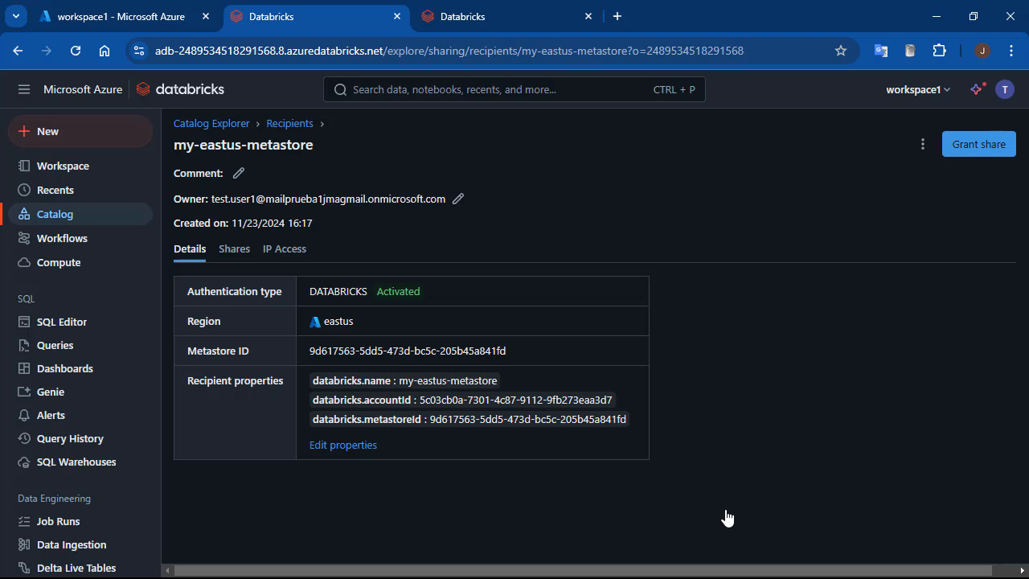
Create a new share named mycatalog-share in workspace1 and continue to its data assets
left_click(280, 127)
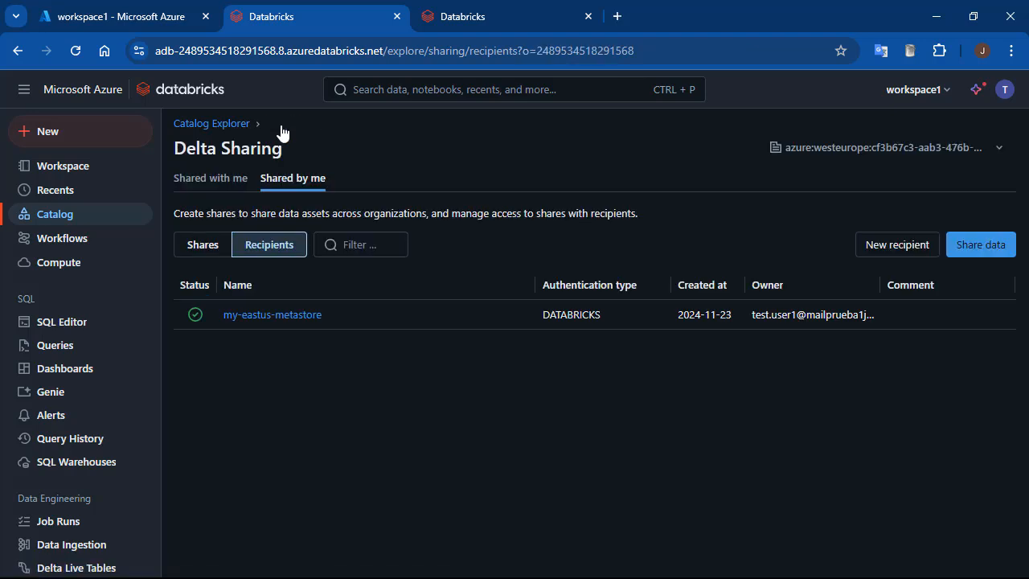
left_click(195, 246)
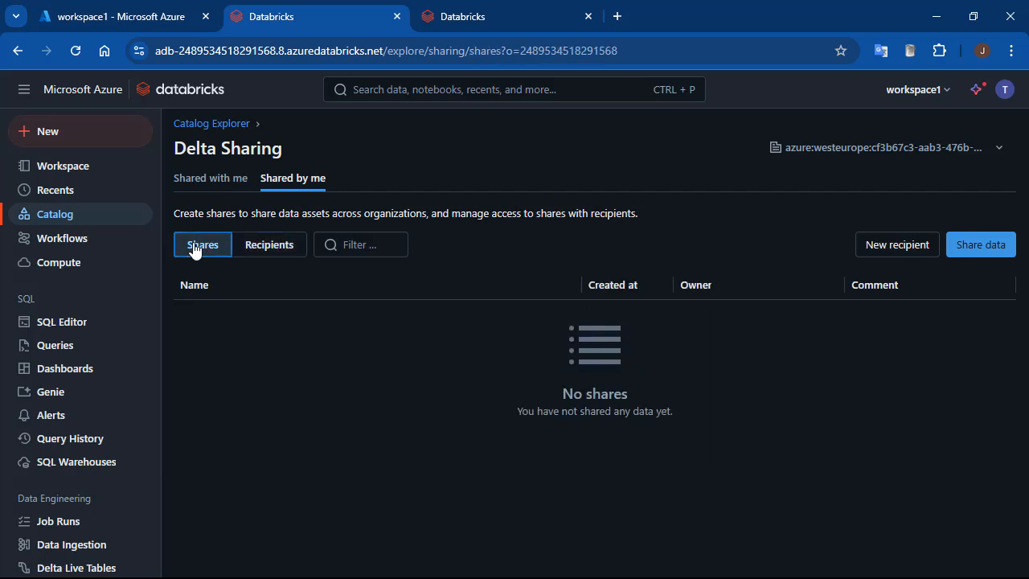
left_click(974, 255)
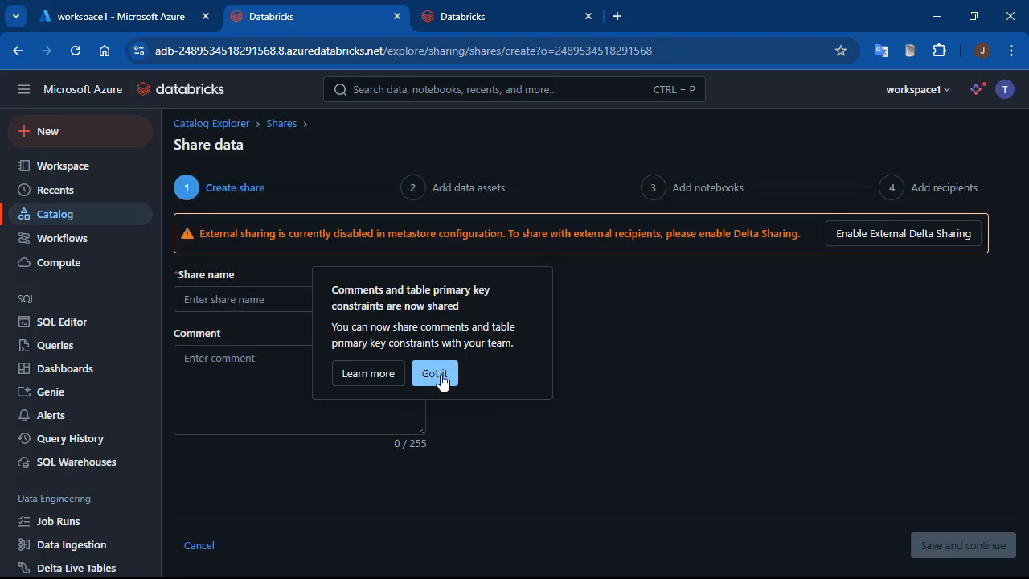
left_click(441, 380)
left_click(265, 303)
type("m")
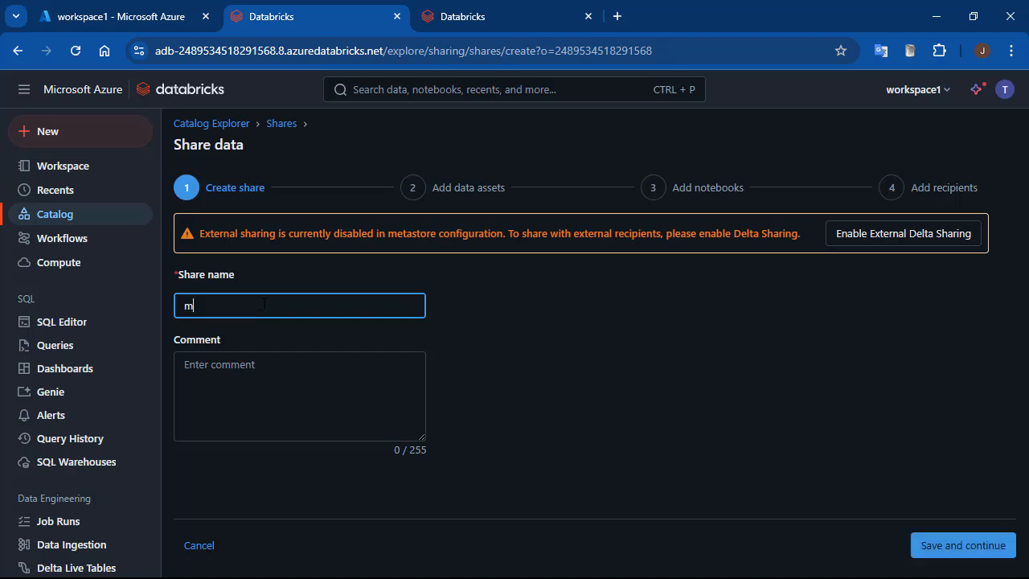
type("ycatalog-share")
left_click(983, 547)
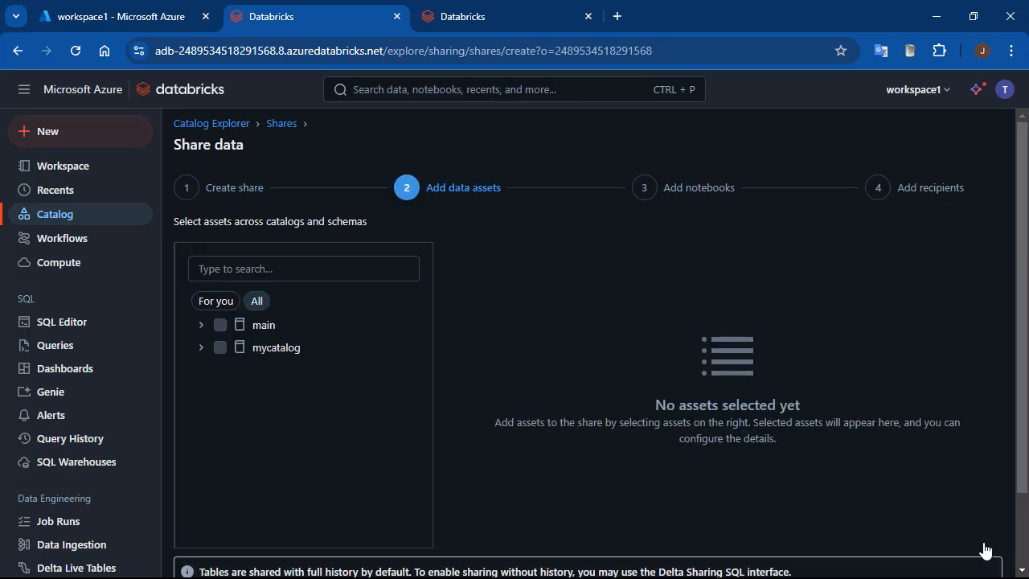
Add the default and mydatabase schemas of mycatalog to the share, granting the missing permissions on default, and save the assets
left_click(203, 352)
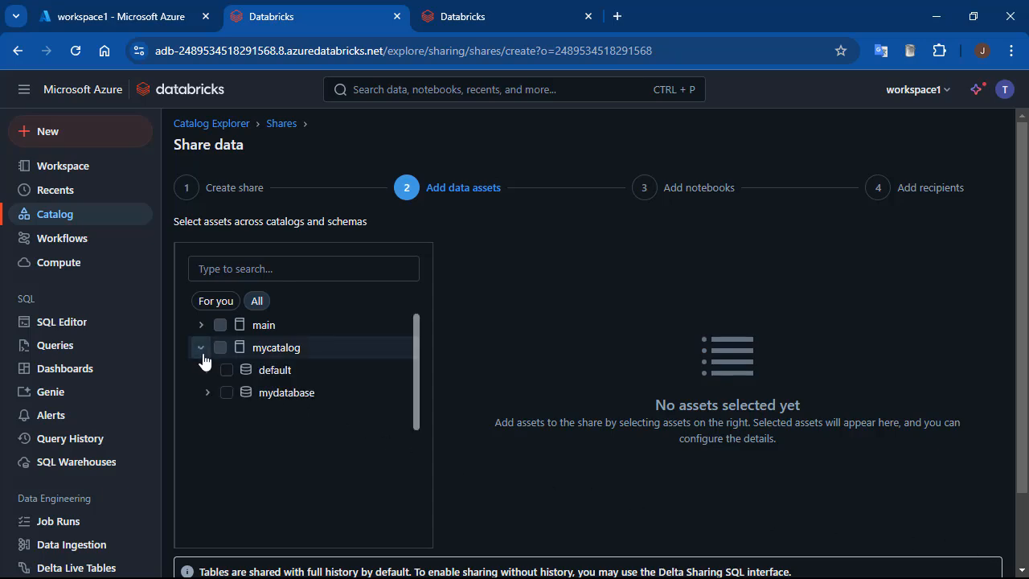
left_click(226, 372)
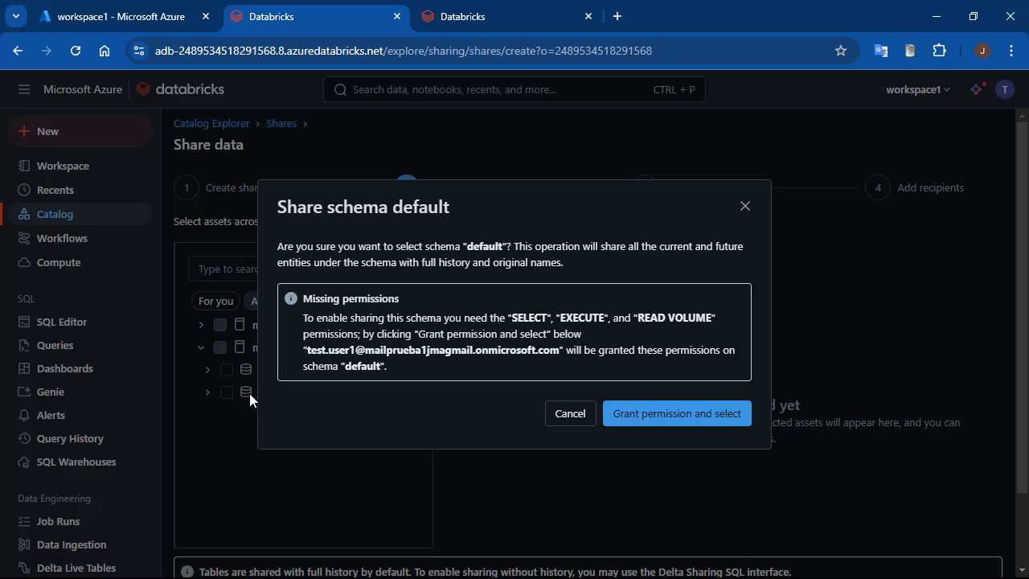
left_click(639, 419)
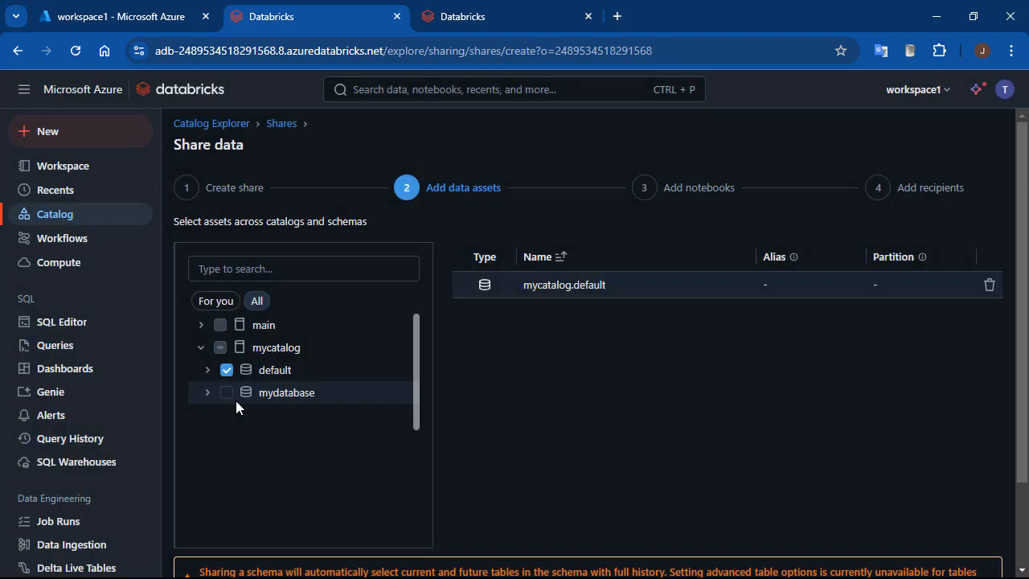
left_click(227, 392)
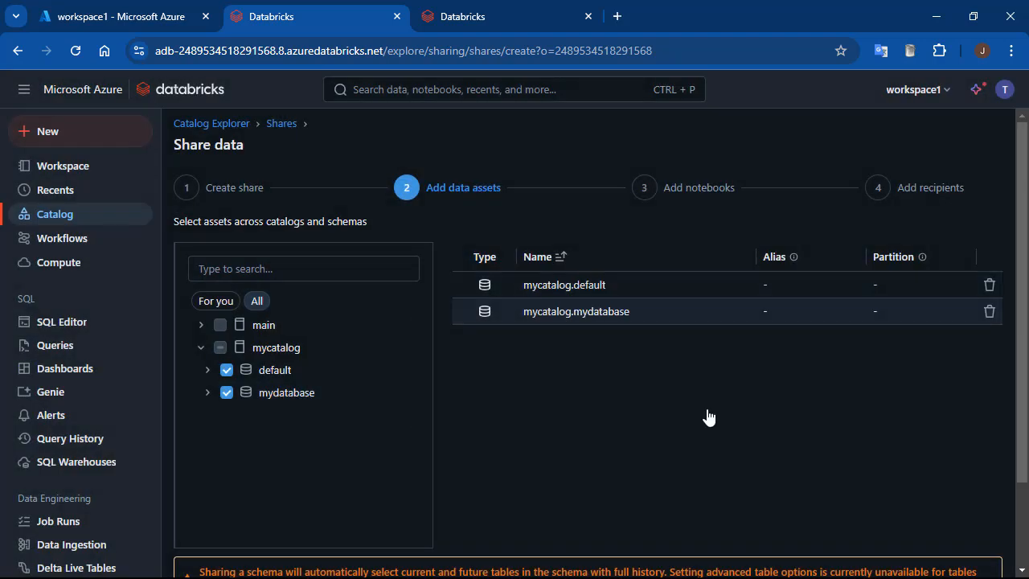
scroll(805, 442, "down", 1)
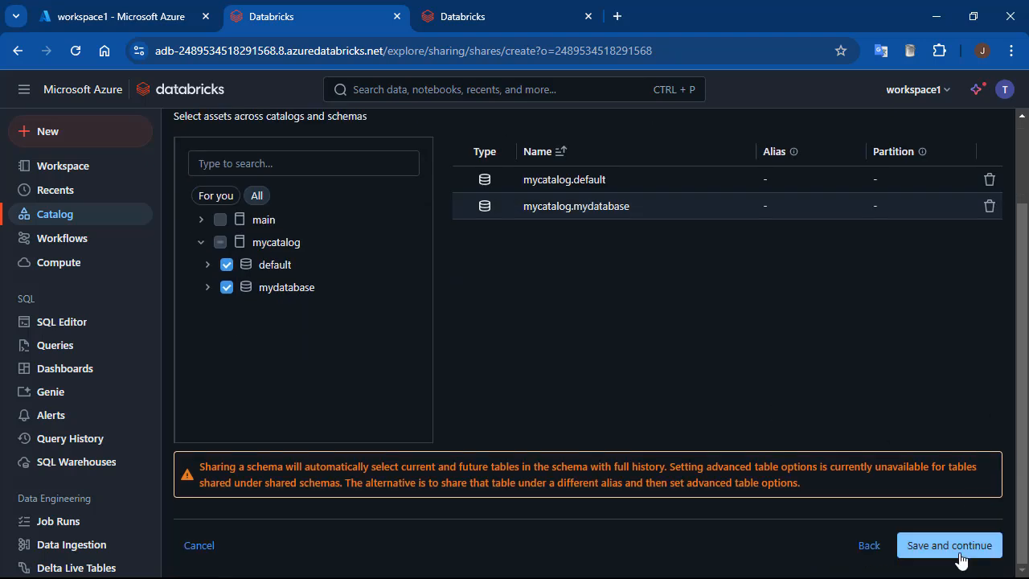
left_click(959, 557)
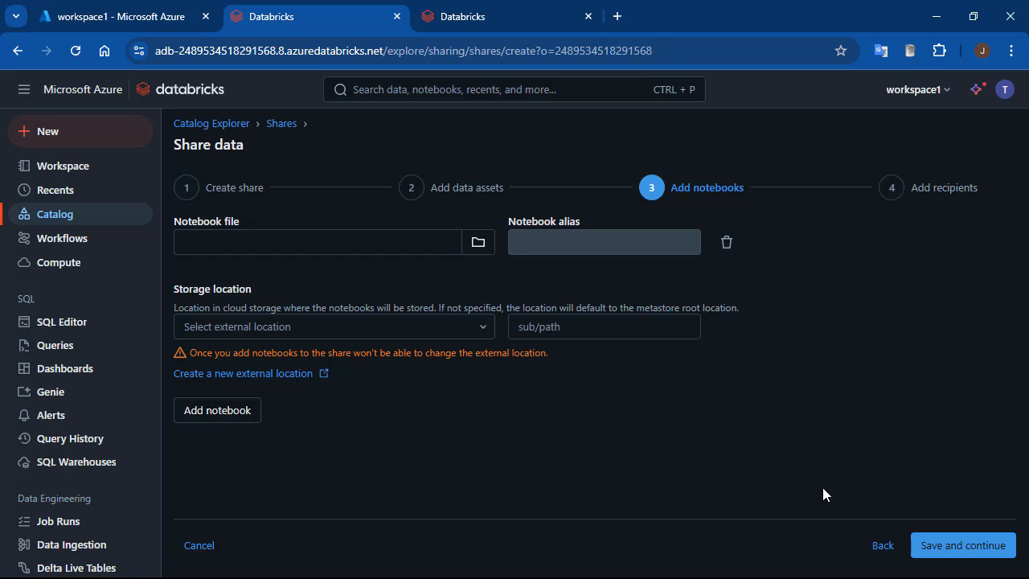
Skip adding notebooks, choose my-eastus-metastore as the share's recipient and share the data
left_click(989, 555)
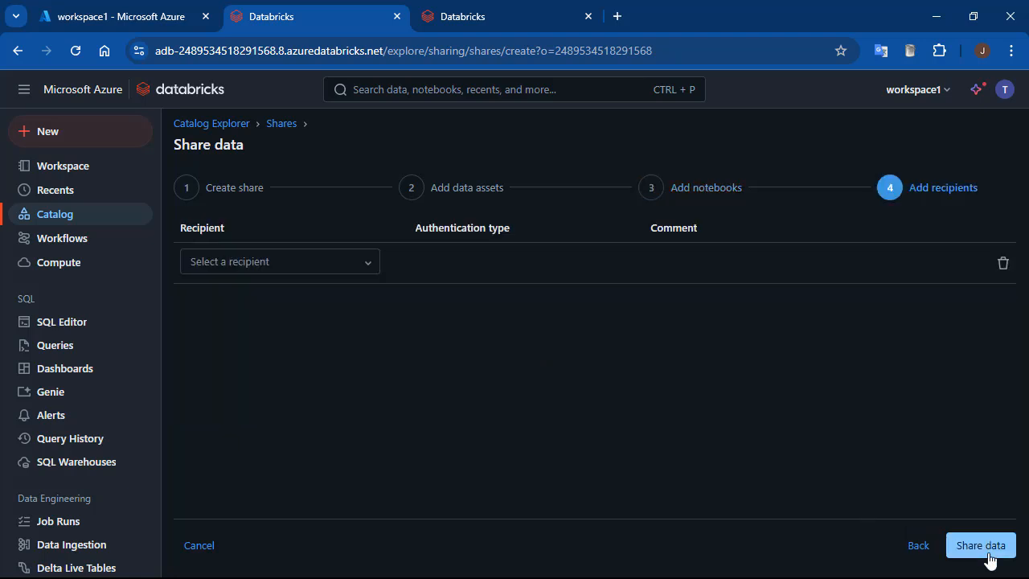
left_click(369, 273)
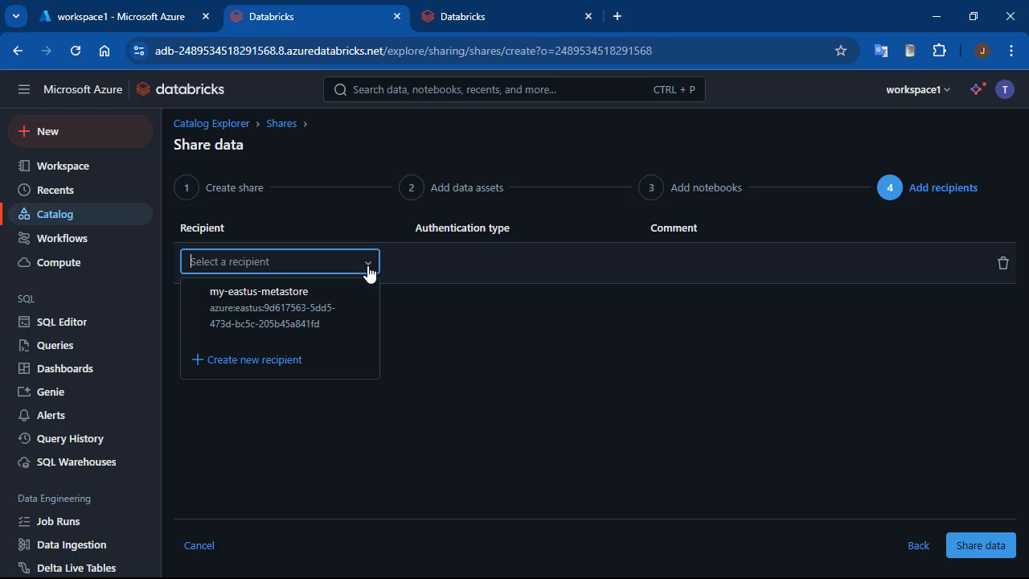
left_click(301, 312)
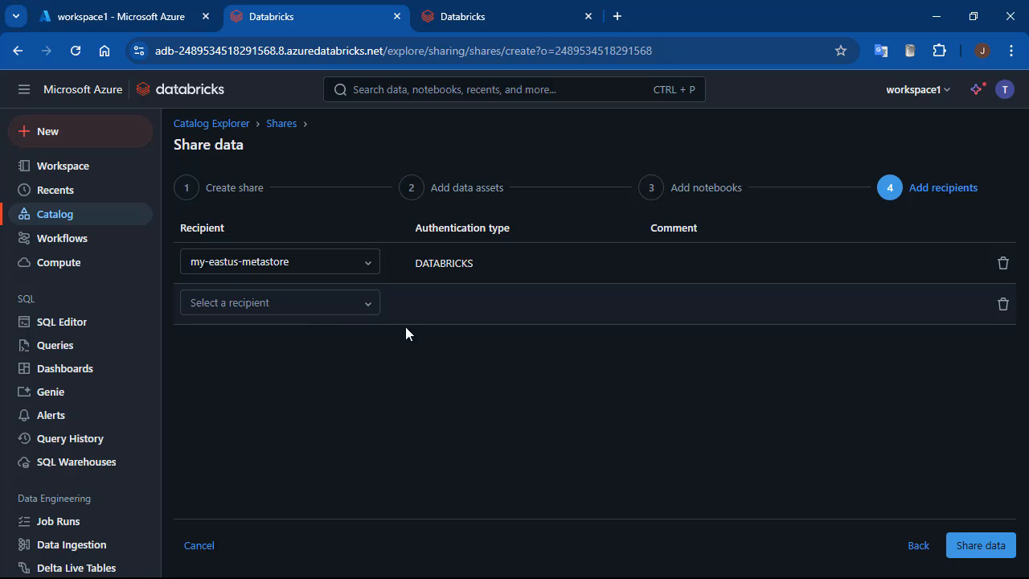
left_click(987, 546)
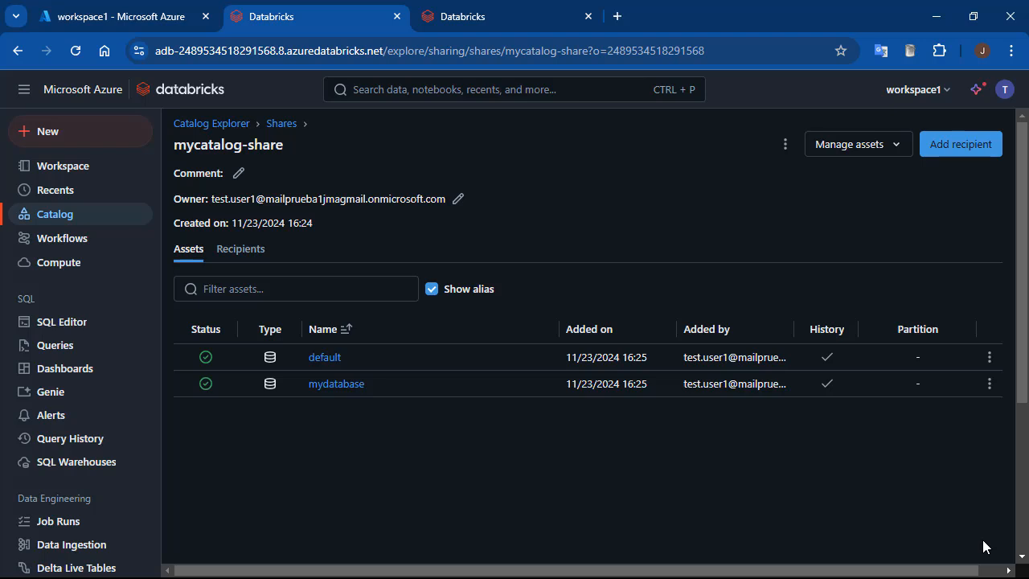
Switch to workspace2 and view the details of its metastore-eastus metastore
left_click(498, 22)
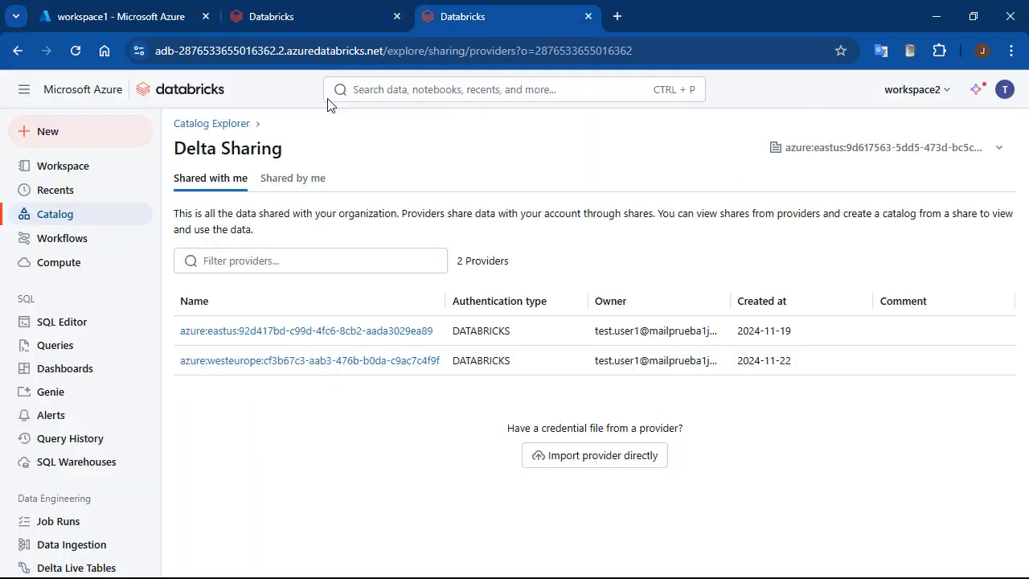
left_click(55, 214)
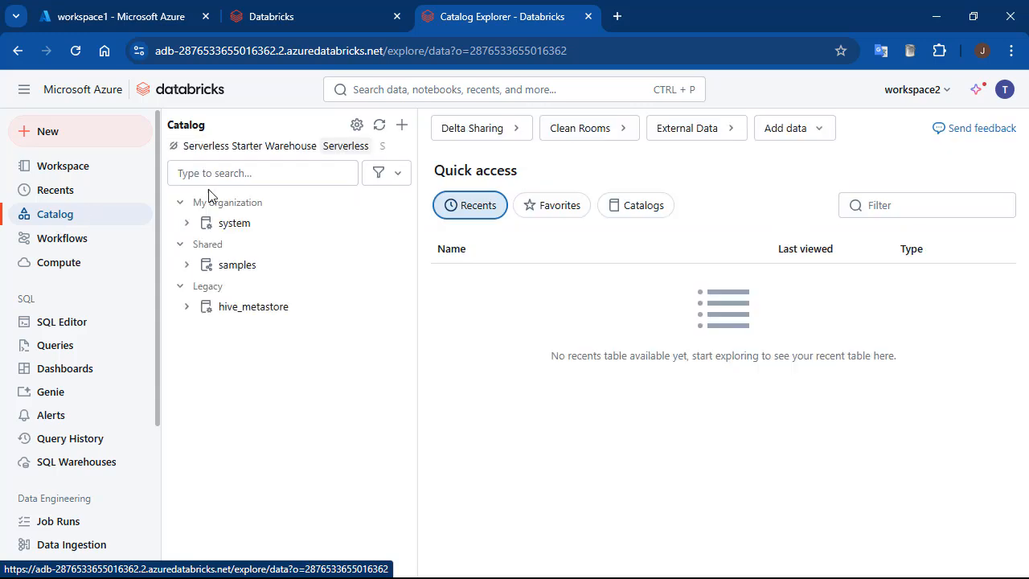
left_click(355, 125)
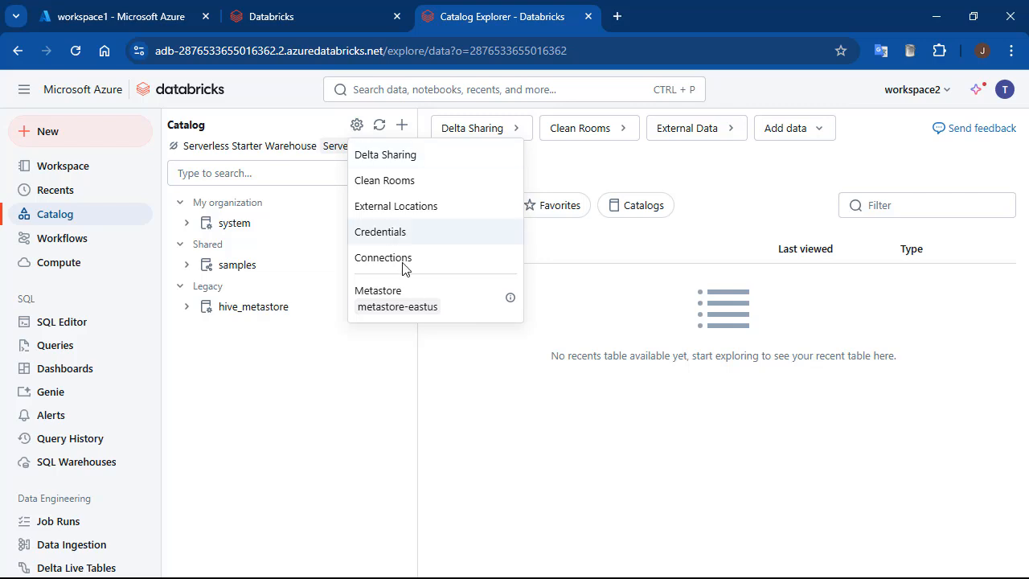
left_click(395, 302)
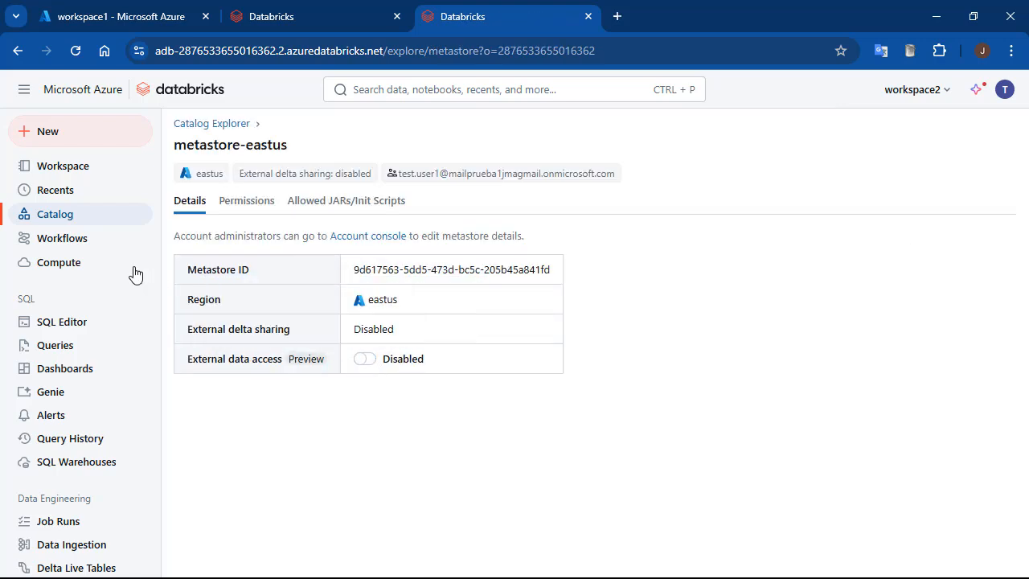
Create a catalog named mycatalog-deltasharing from mycatalog-share, found under the westeurope provider in workspace2's Delta Sharing
left_click(61, 215)
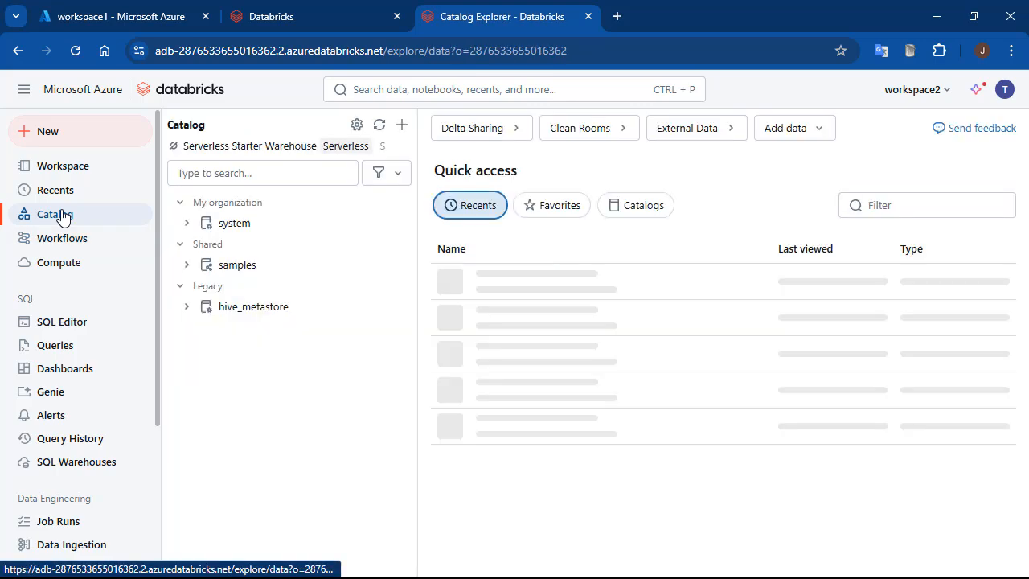
left_click(492, 131)
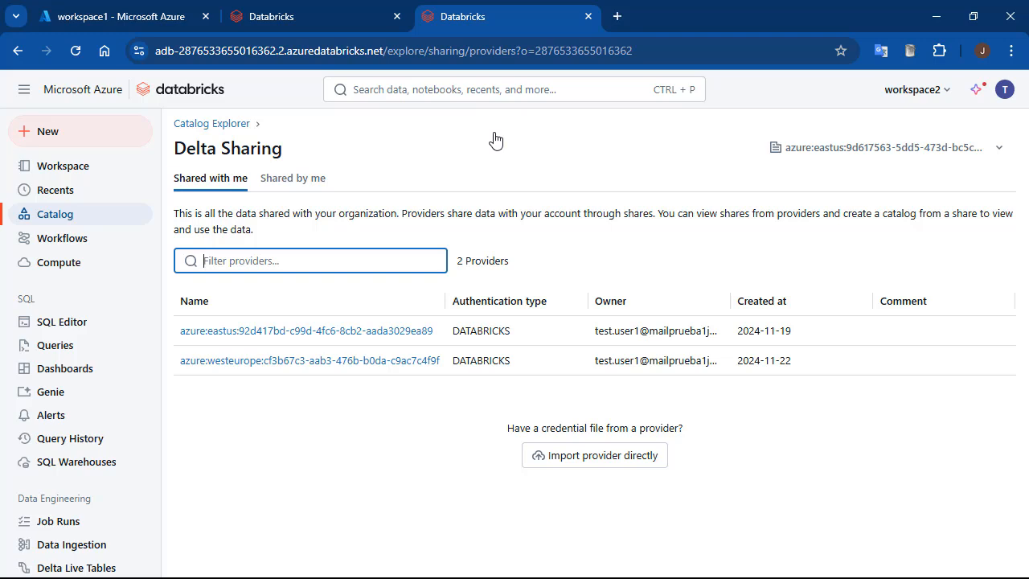
left_click(392, 360)
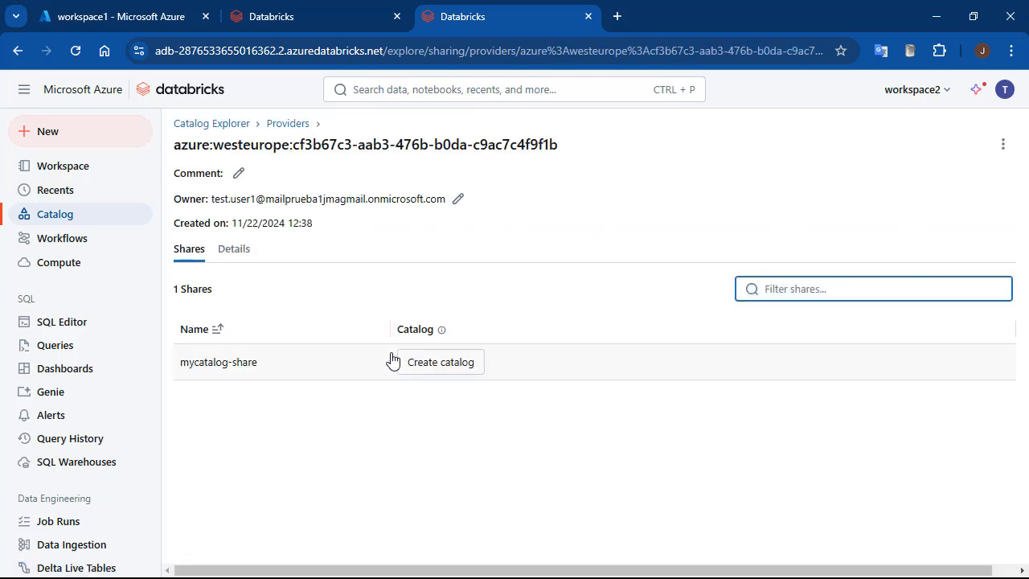
left_click(443, 374)
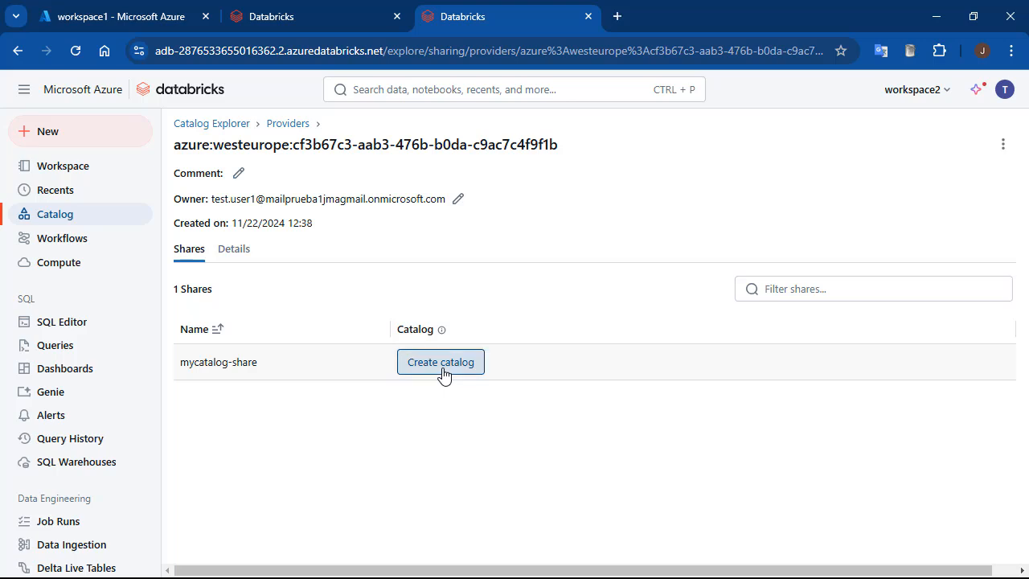
left_click(442, 374)
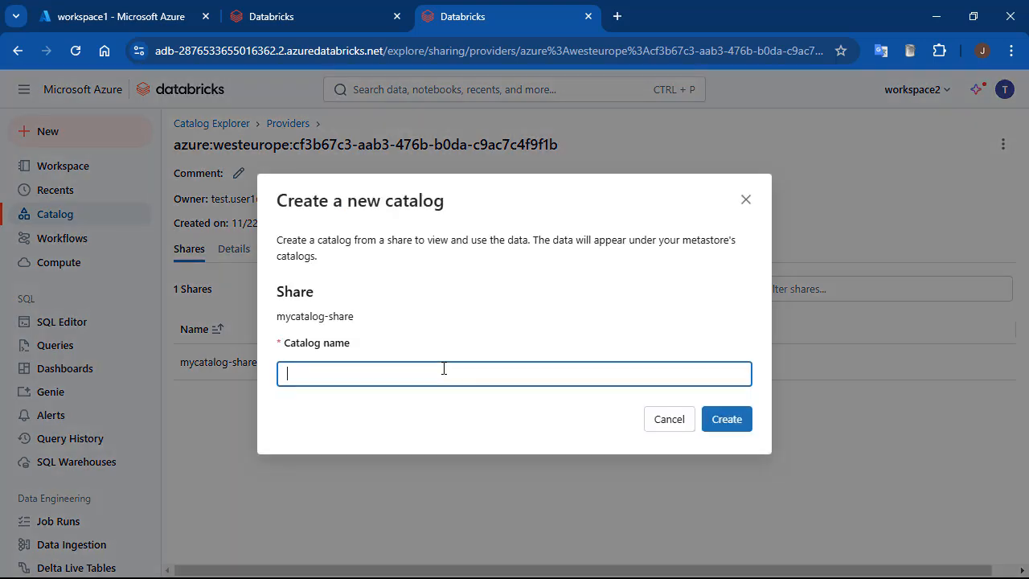
type("mycatalog-deltasharing")
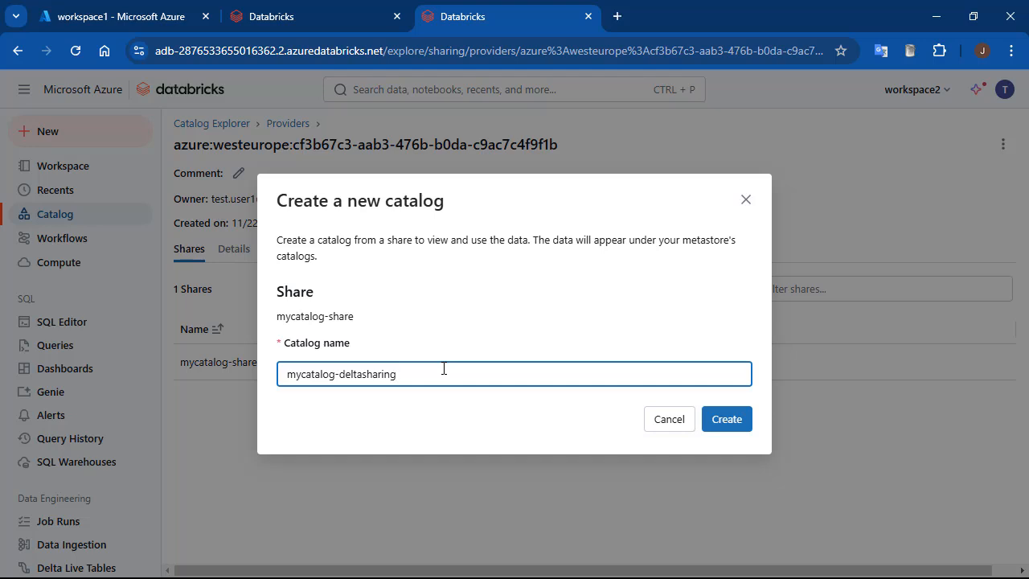
left_click(733, 428)
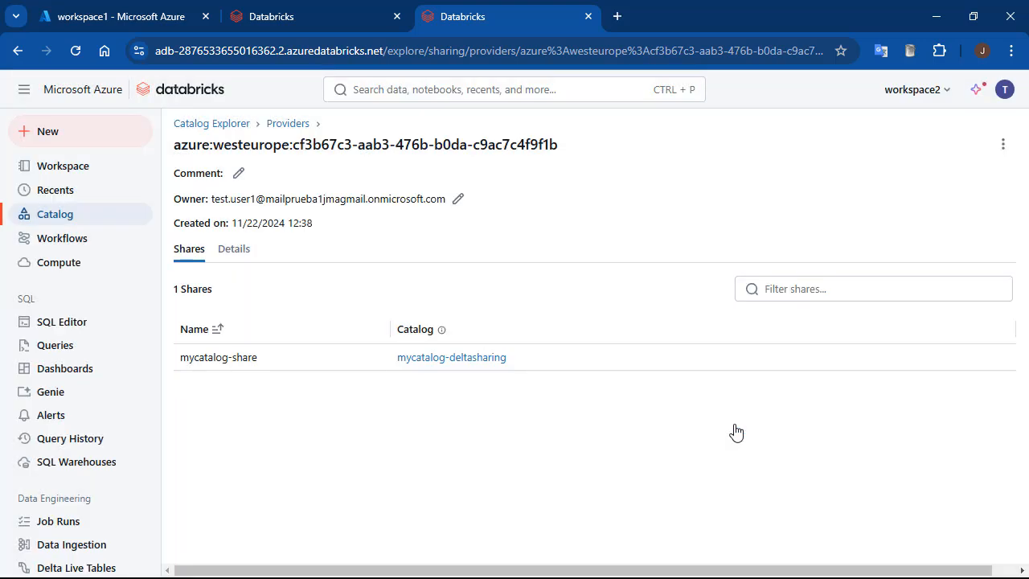
Refresh the catalog list and expand mycatalog-deltasharing down to the tables of its mydatabase schema
left_click(78, 221)
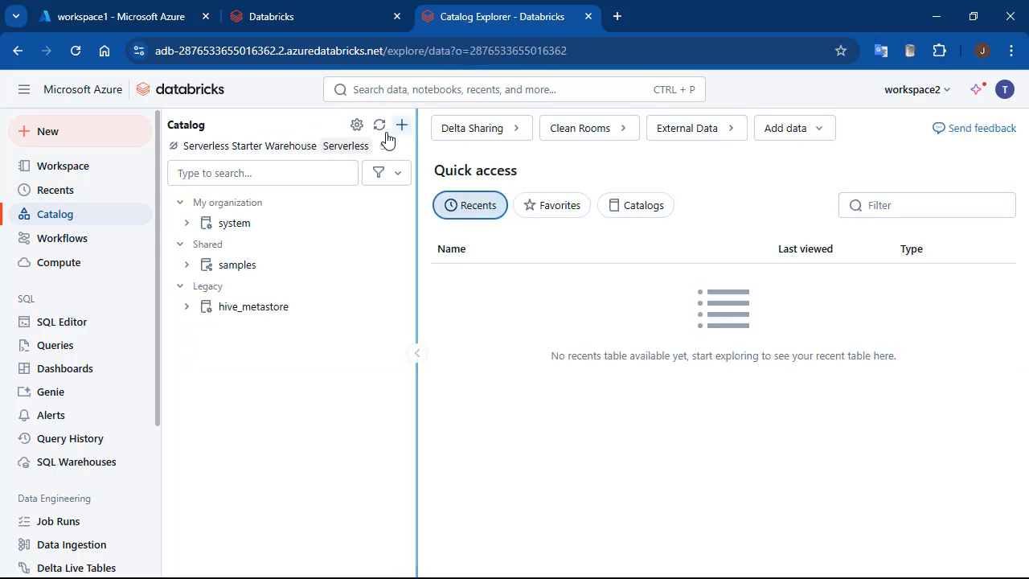
left_click(379, 126)
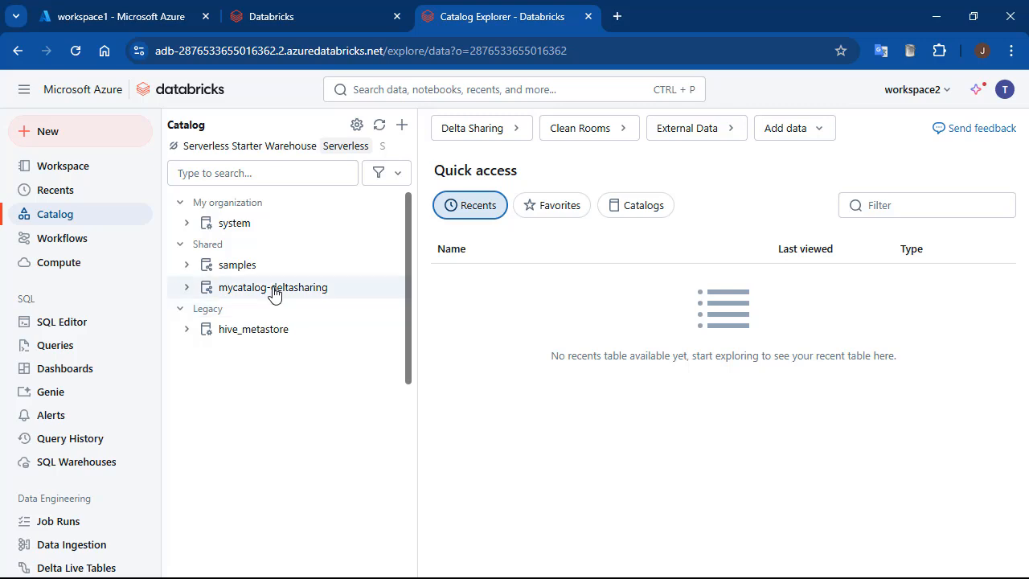
left_click(229, 289)
left_click(187, 288)
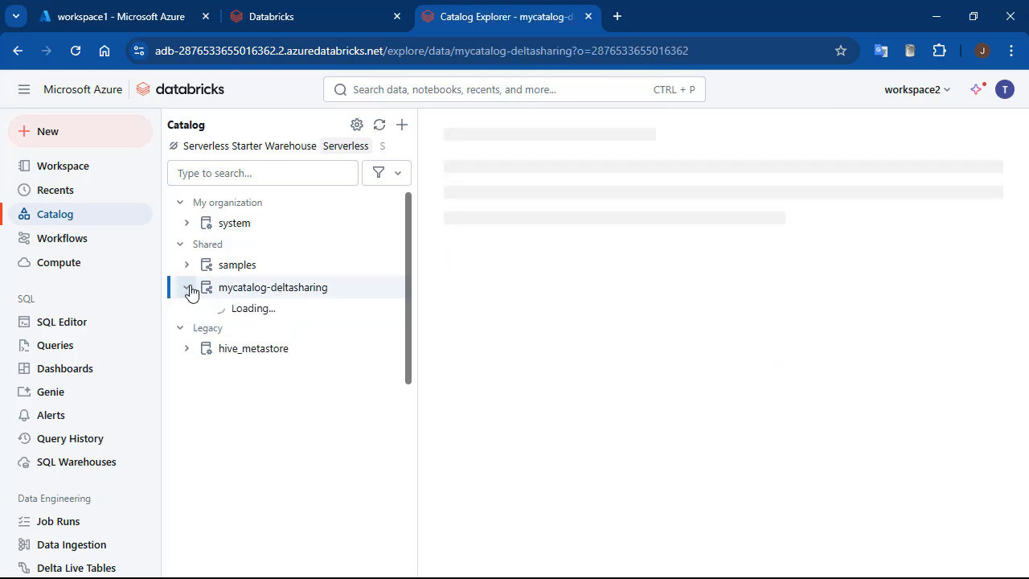
left_click(192, 334)
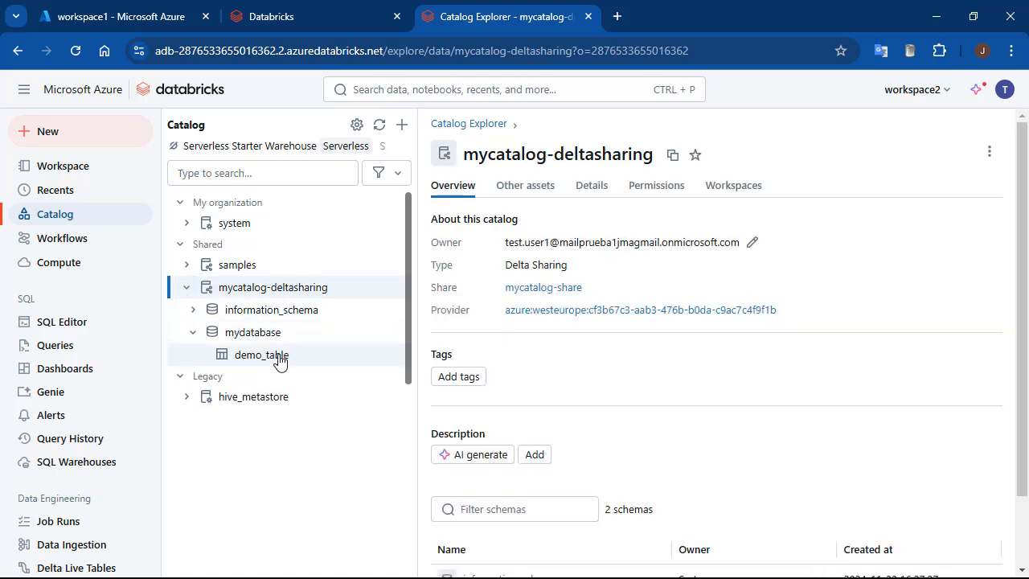
Open the shared demo_table and generate a notebook that queries all of its rows
left_click(279, 360)
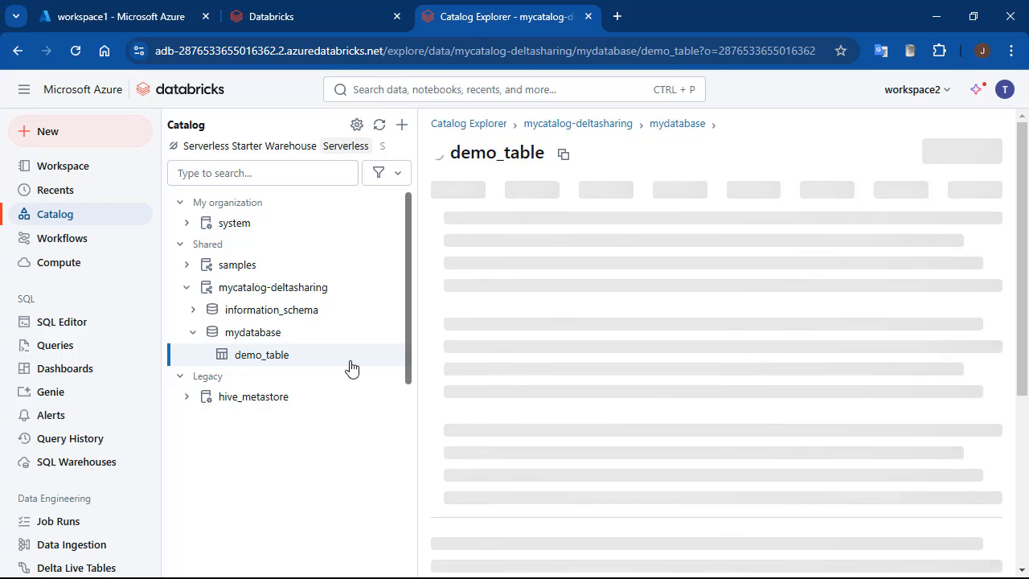
left_click(965, 151)
left_click(880, 212)
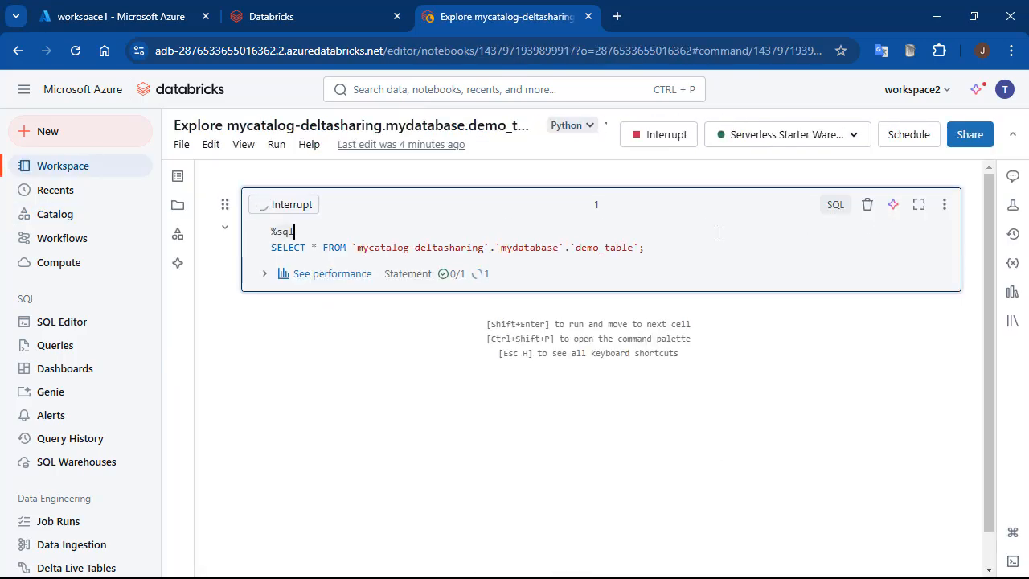
Switch to workspace1 and run the Create elements notebook's cell that inserts two records into mycatalog.mydatabase.demo_table
left_click(306, 24)
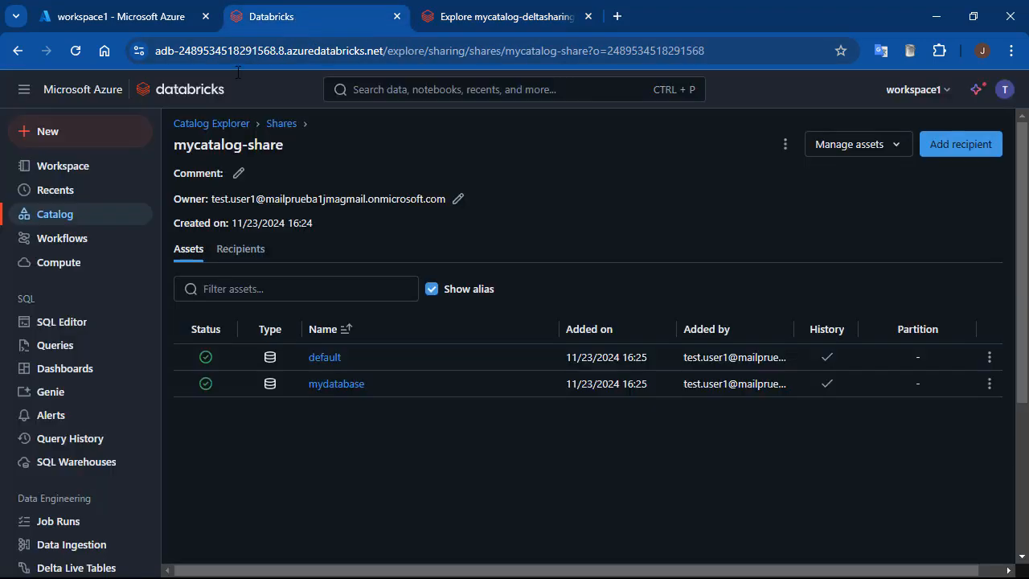
left_click(56, 193)
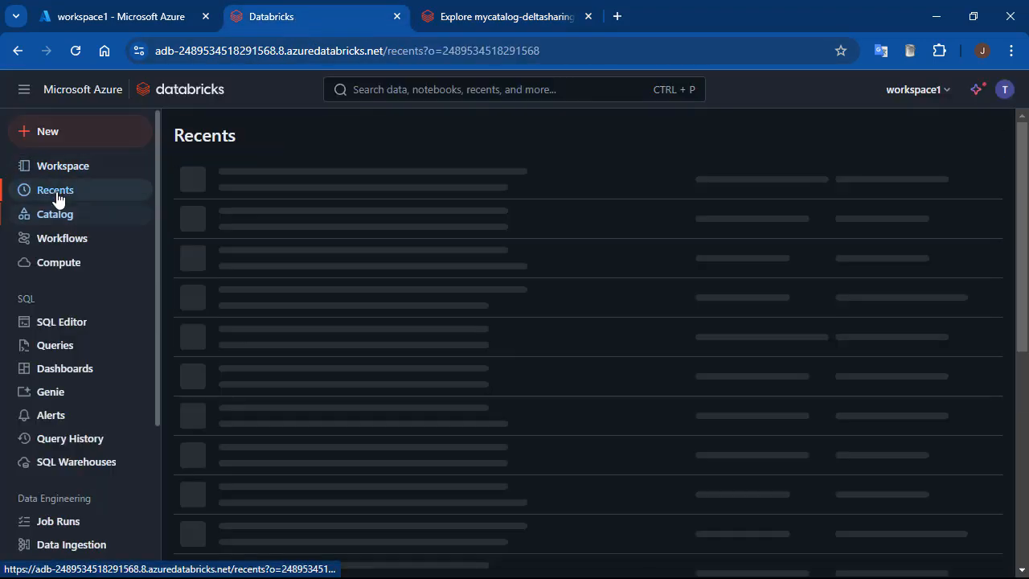
left_click(282, 183)
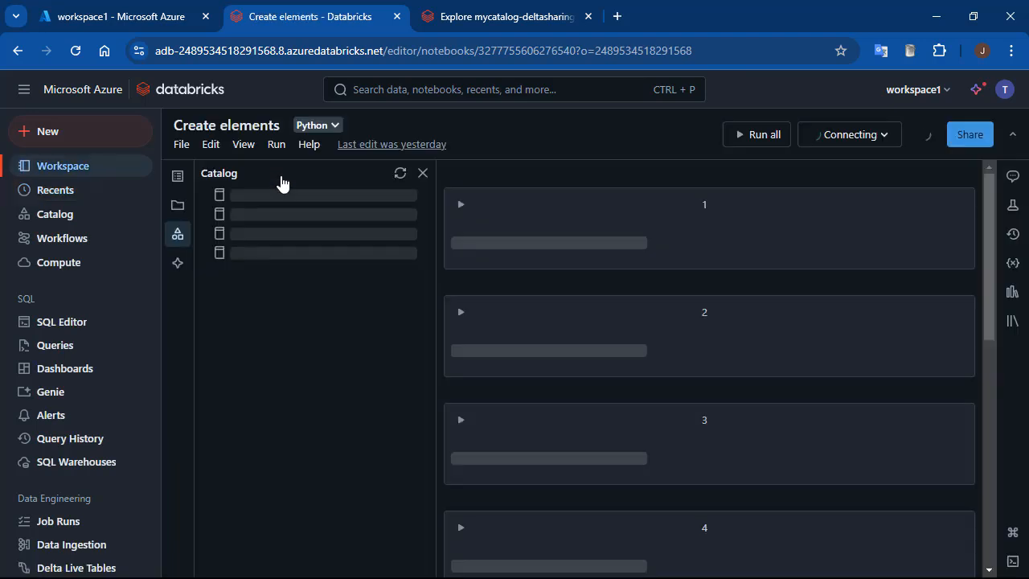
scroll(834, 351, "down", 3)
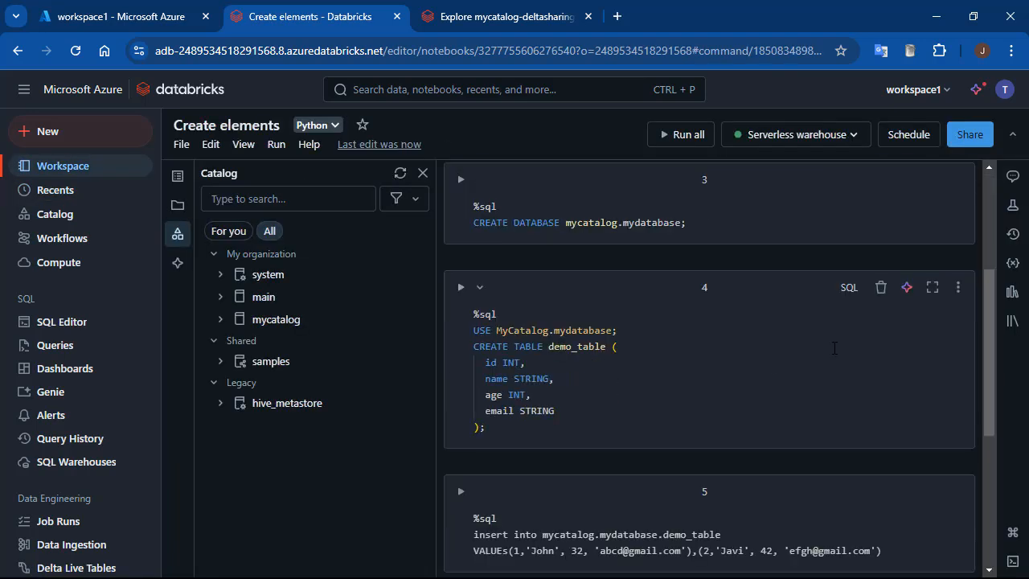
scroll(778, 440, "down", 3)
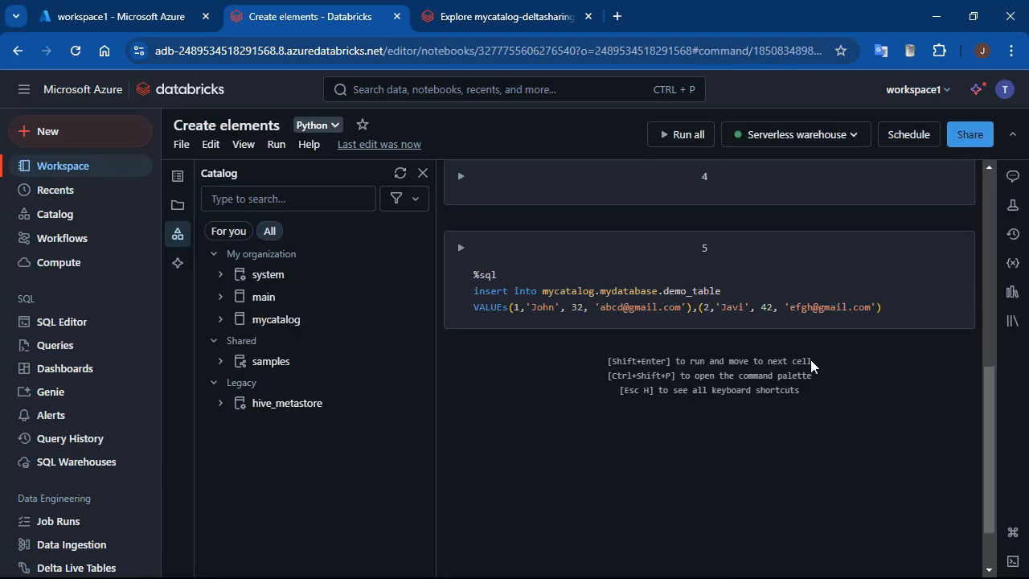
left_click(906, 312)
key("ctrl+Return")
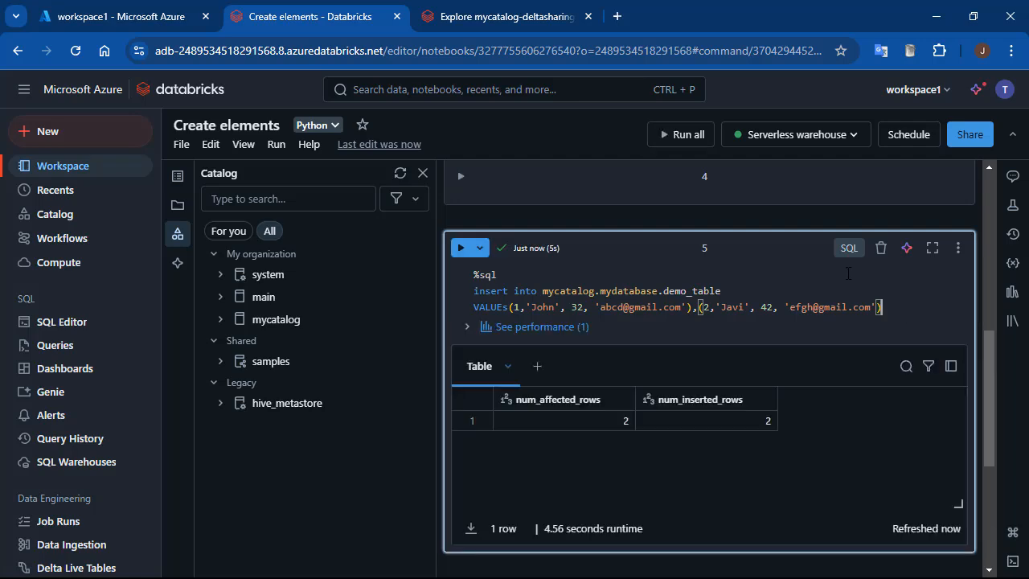
Return to workspace2's notebook and rerun the SELECT query on the shared mycatalog-deltasharing.mydatabase.demo_table
left_click(496, 18)
left_click(666, 248)
key("ctrl+Return")
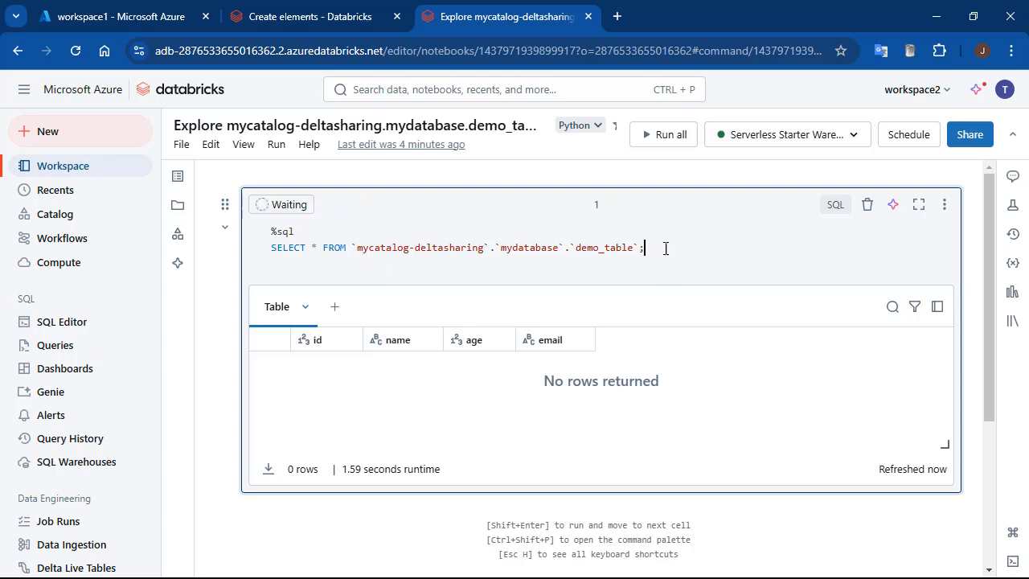